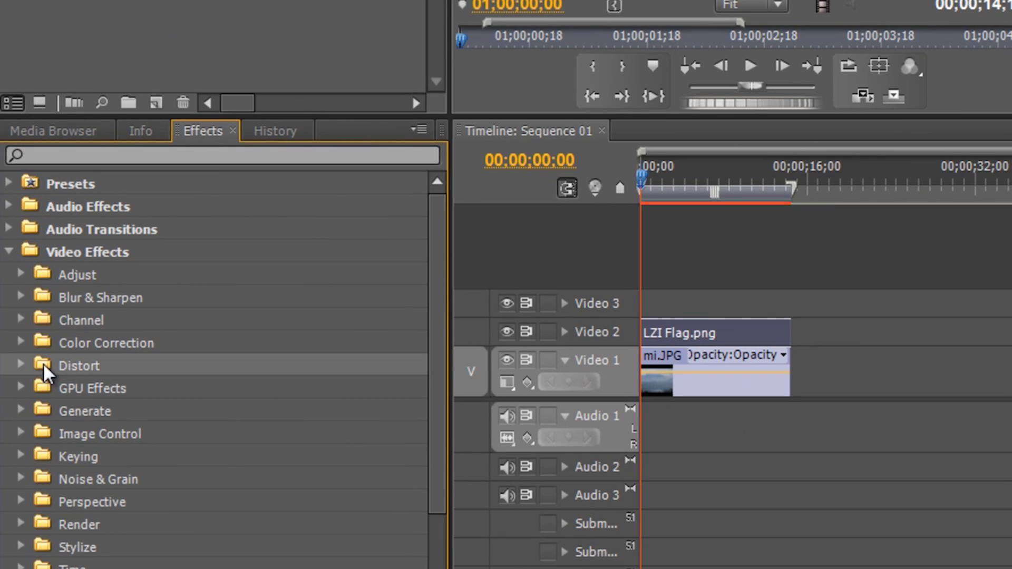
# Apply the Wave Warp distortion effect to the LZI Flag.png clip on Video 2
pyautogui.click(19, 364)
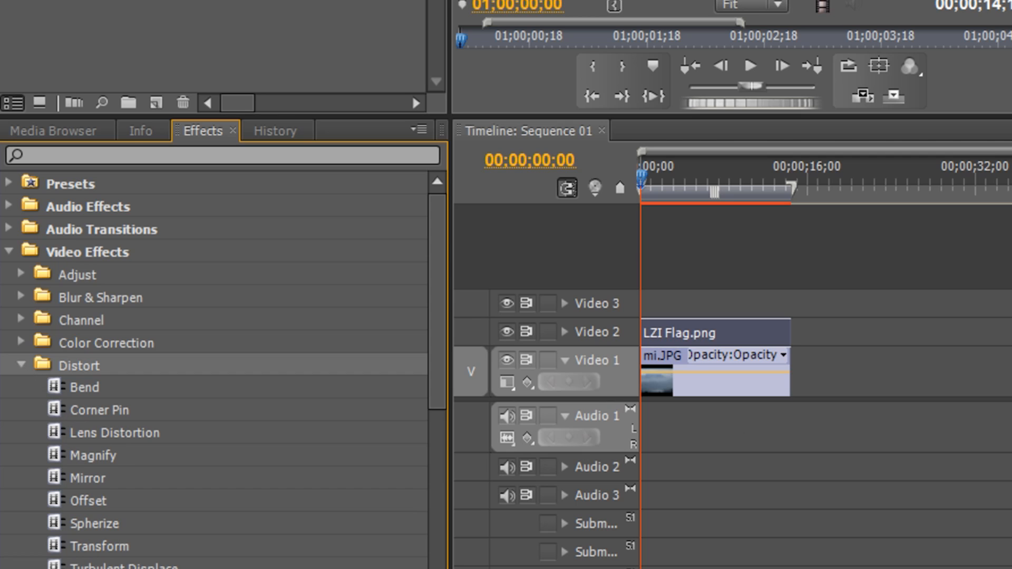
pyautogui.moveTo(437, 401); pyautogui.dragTo(456, 486)
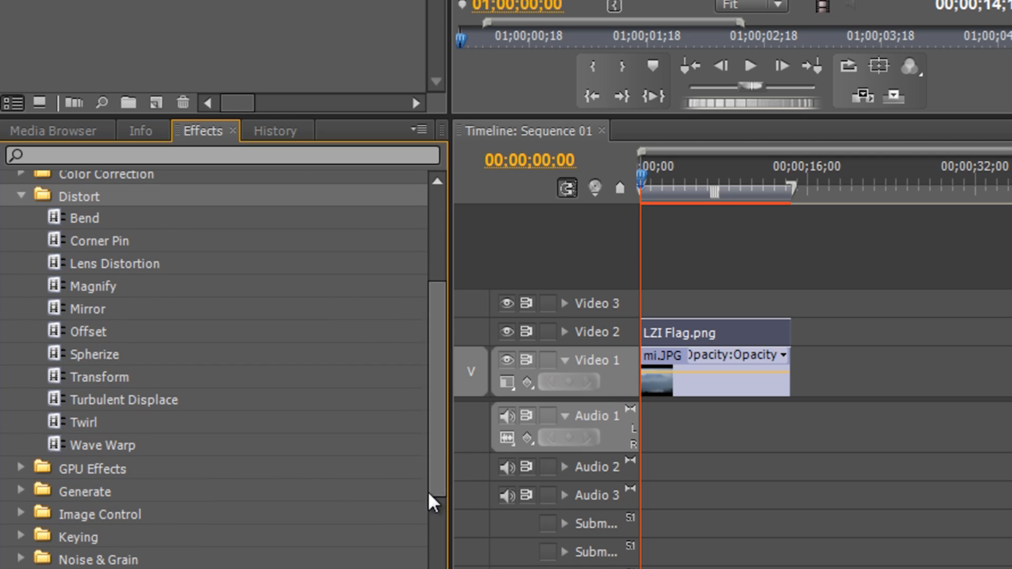
pyautogui.click(55, 443)
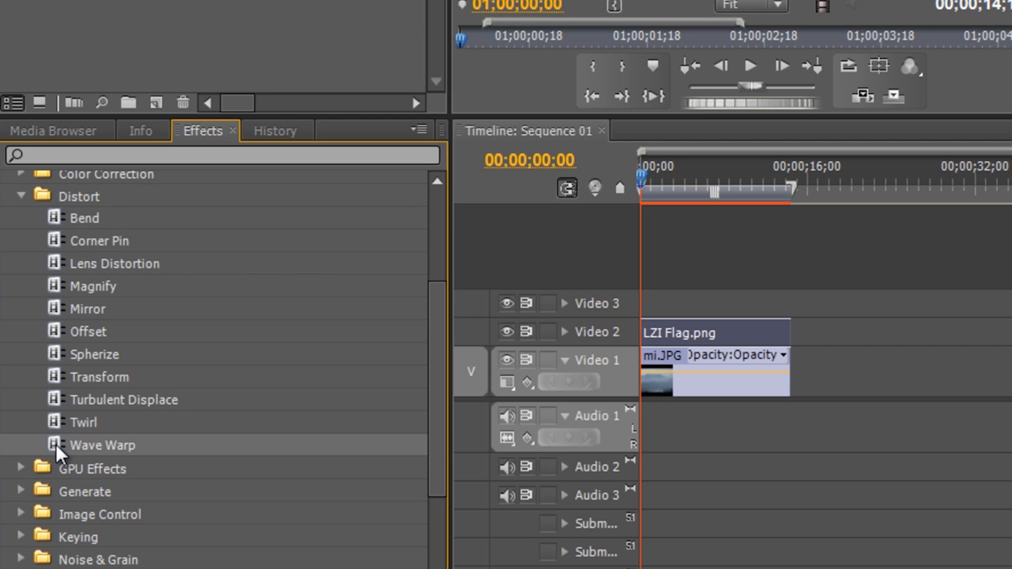
pyautogui.moveTo(56, 443); pyautogui.dragTo(656, 328)
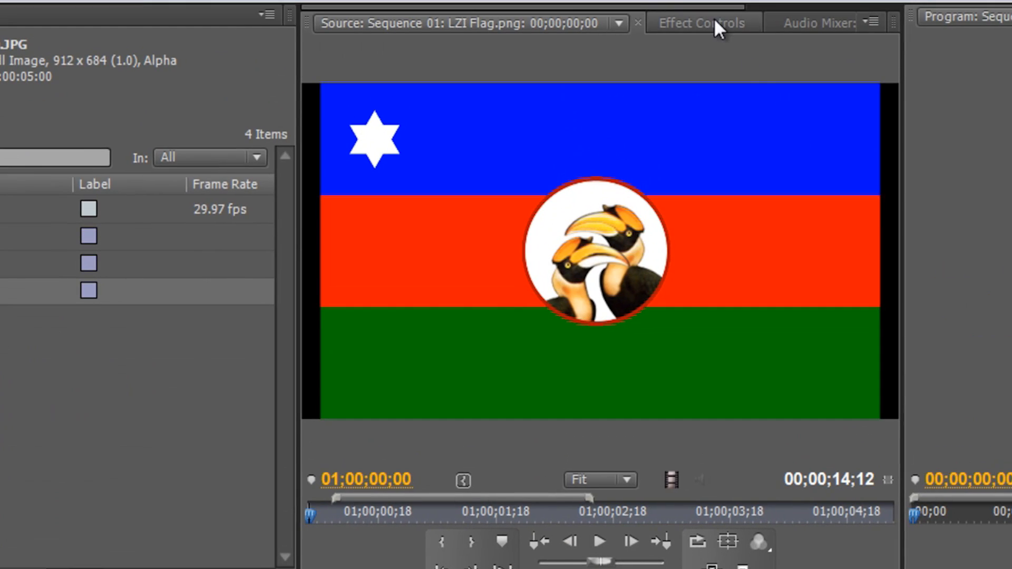
# Configure the flag clip's Wave Warp with a wave width of 280, wave speed of 0.1 and High antialiasing
pyautogui.click(714, 23)
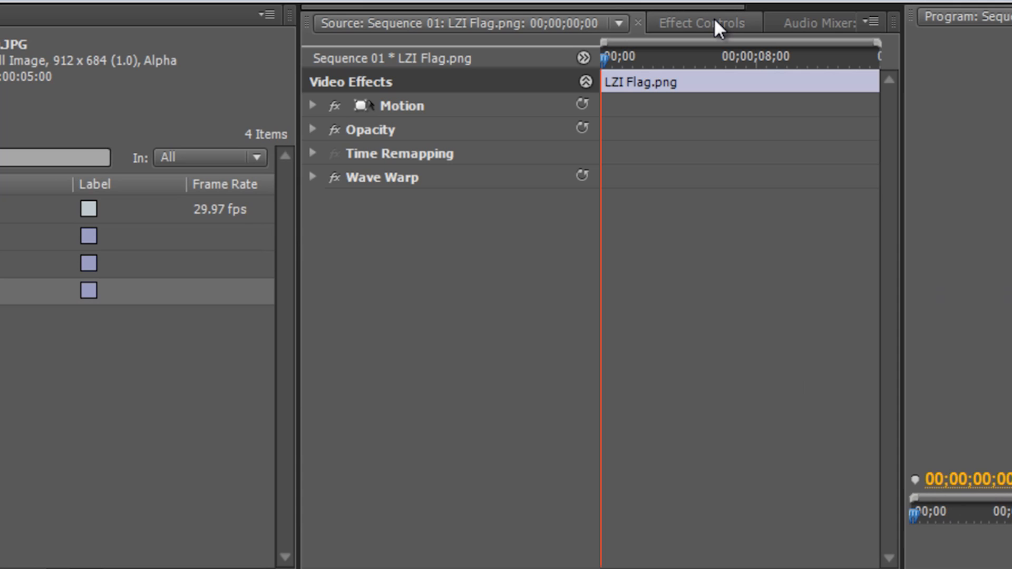
pyautogui.click(313, 176)
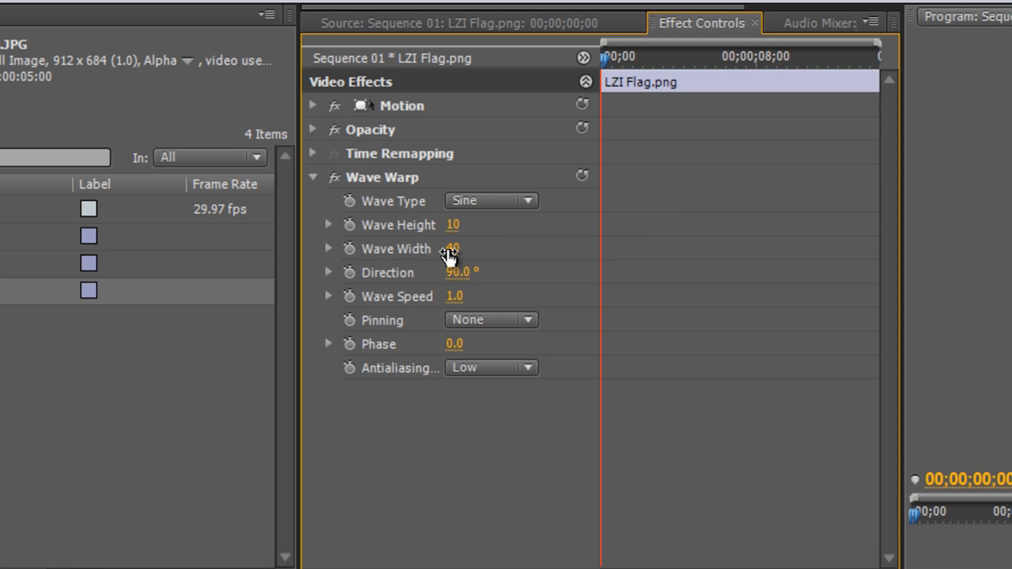
pyautogui.click(450, 251)
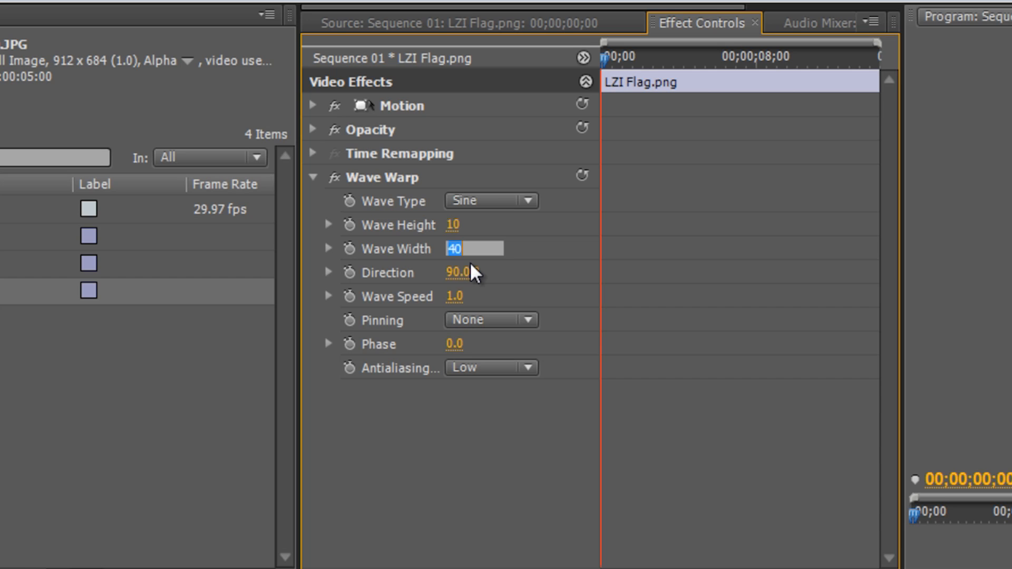
pyautogui.write('280')
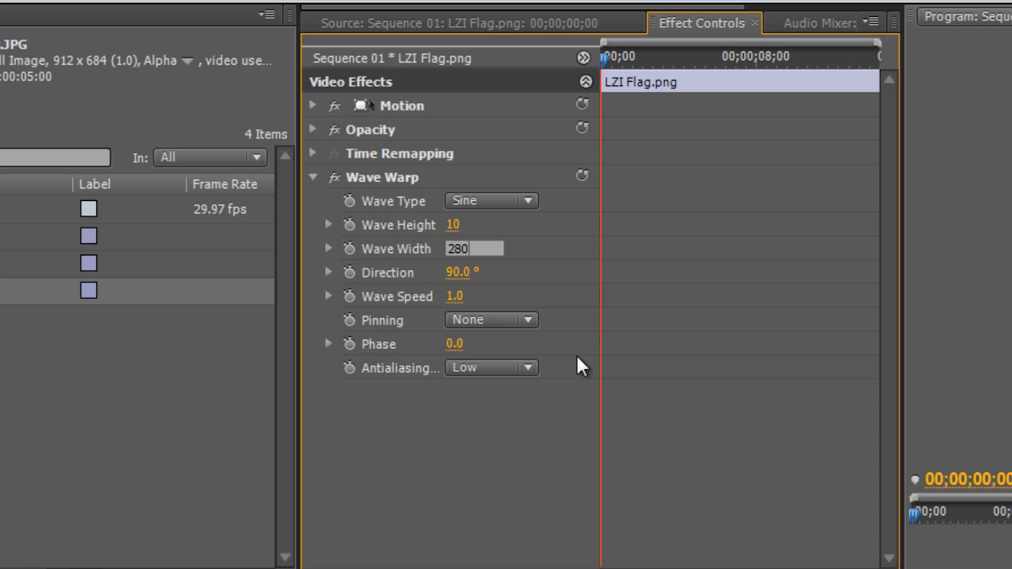
pyautogui.click(454, 298)
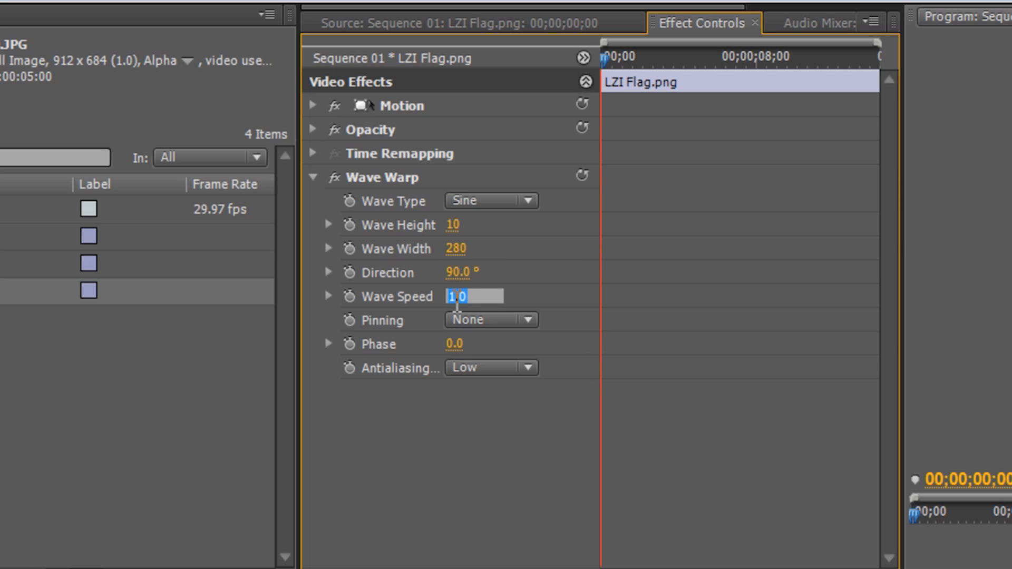
pyautogui.write('.1')
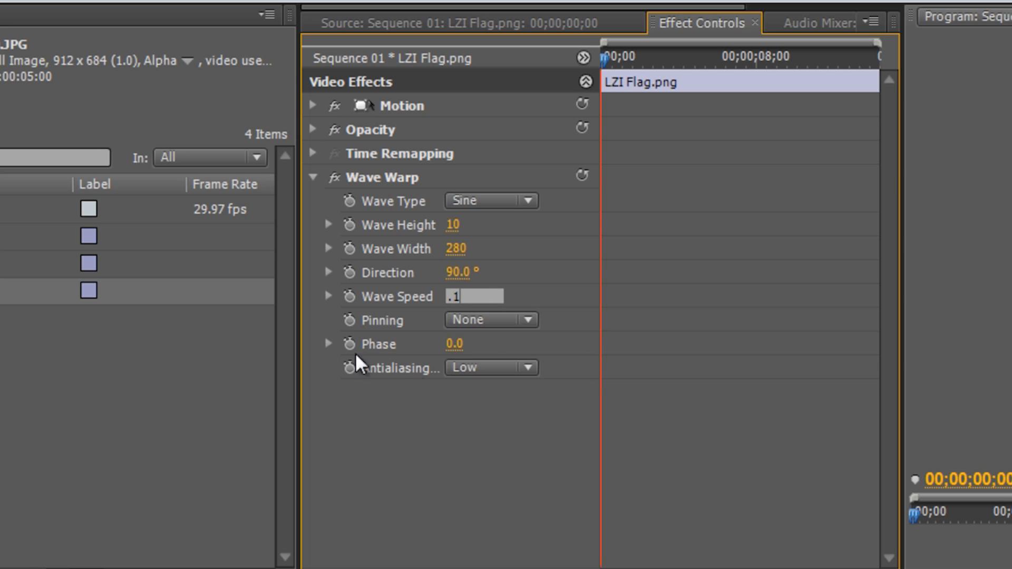
pyautogui.click(527, 368)
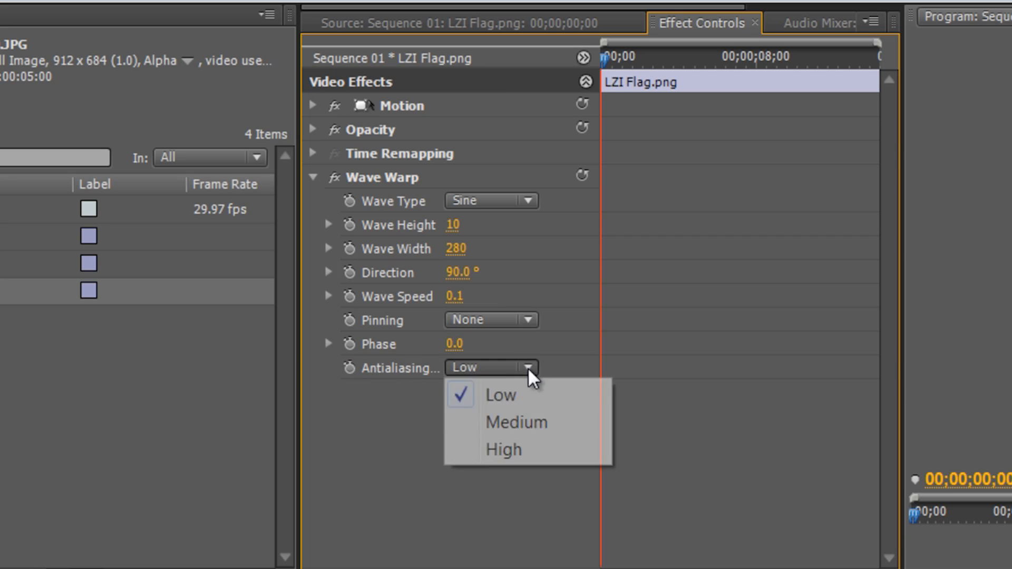
pyautogui.click(527, 453)
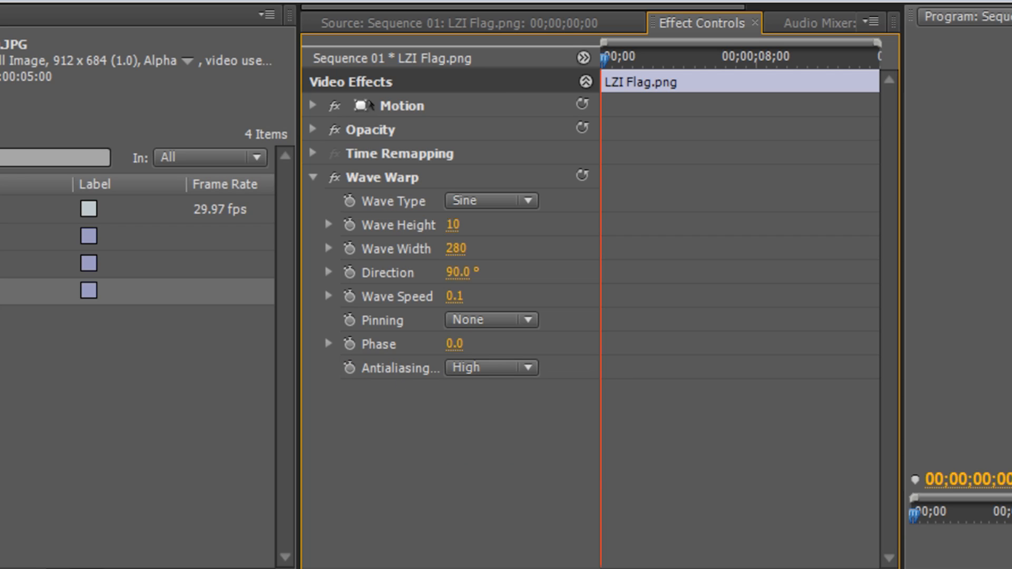
pyautogui.click(318, 177)
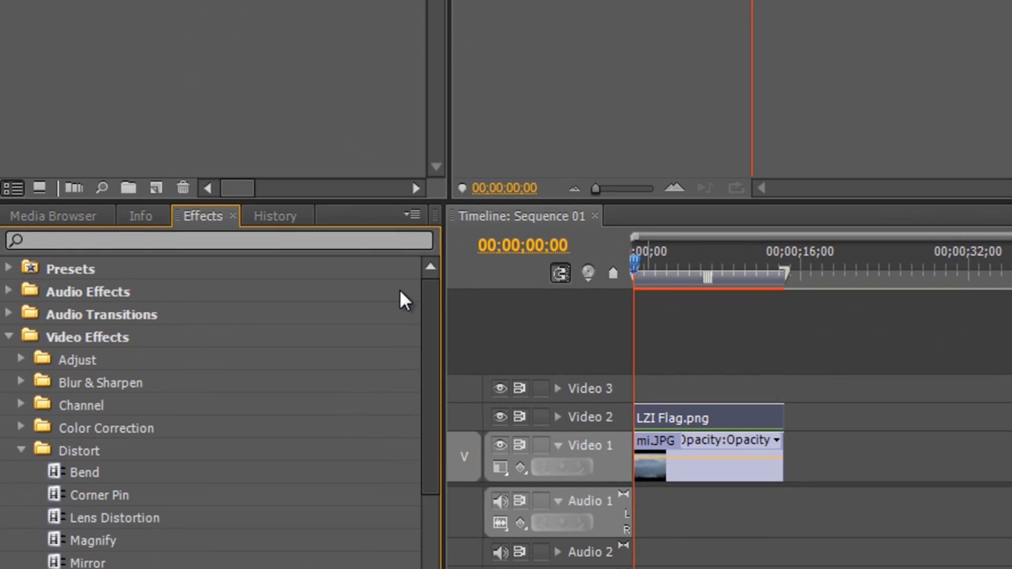
# Apply the Ripple (Circular) GPU effect to the LZI Flag.png clip on Video 2
pyautogui.click(10, 333)
pyautogui.click(11, 332)
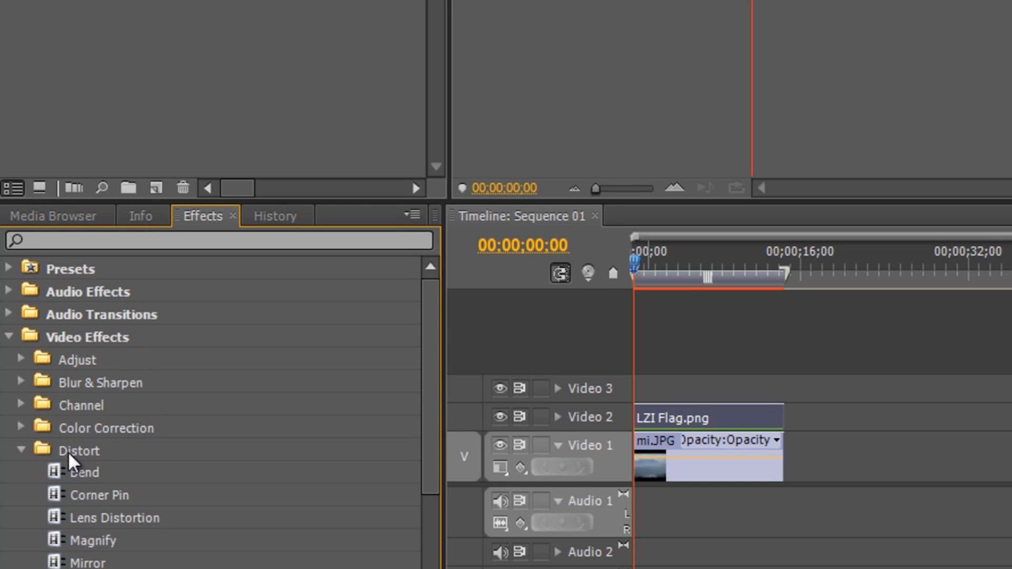
pyautogui.click(22, 449)
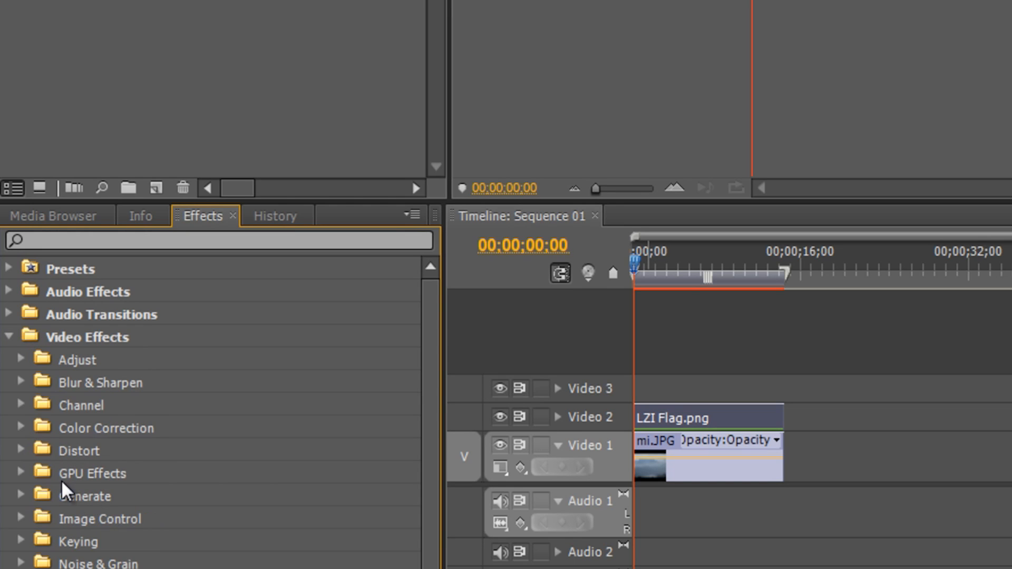
pyautogui.click(20, 472)
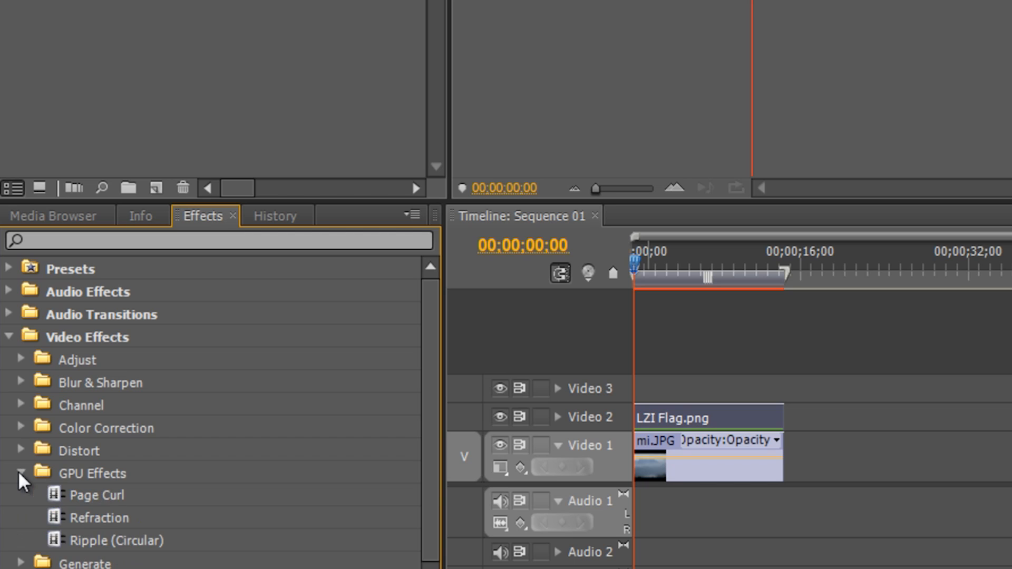
pyautogui.click(55, 539)
pyautogui.moveTo(55, 539); pyautogui.dragTo(698, 420)
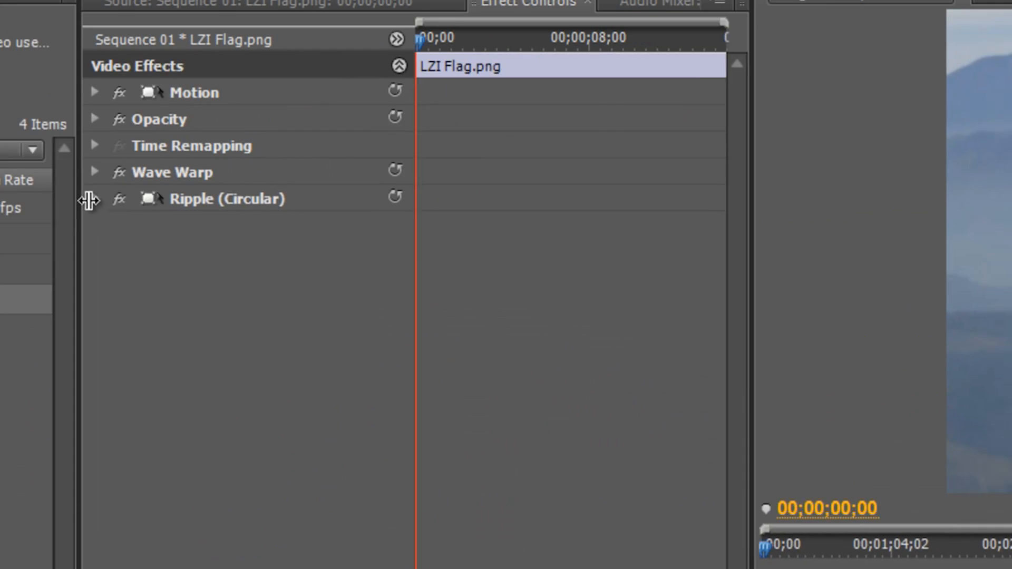
# Set the first Ripple (Circular) surface angle to 7° and the second to -35°
pyautogui.click(50, 246)
pyautogui.click(222, 277)
pyautogui.write('7')
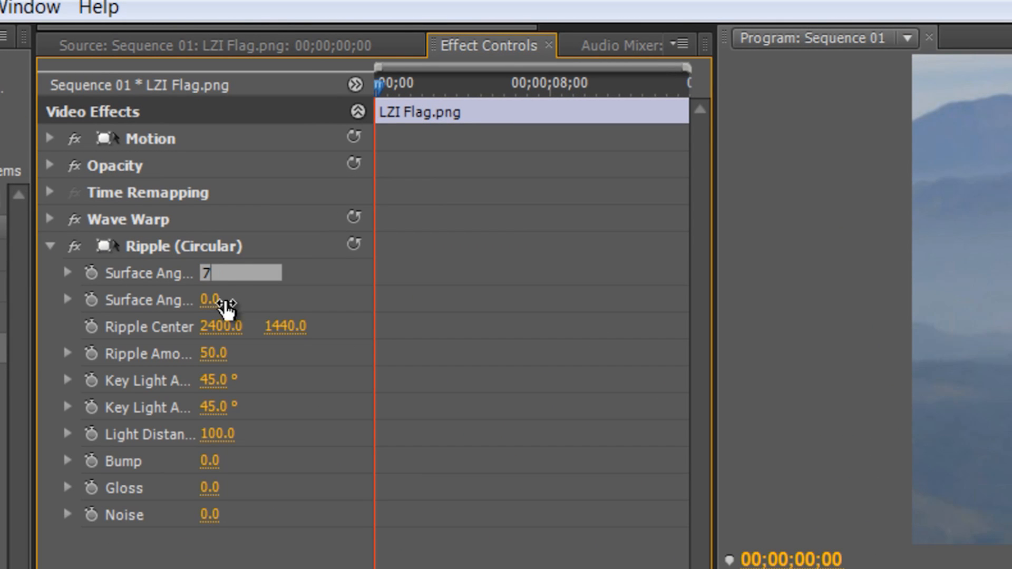
pyautogui.click(215, 301)
pyautogui.write('-35')
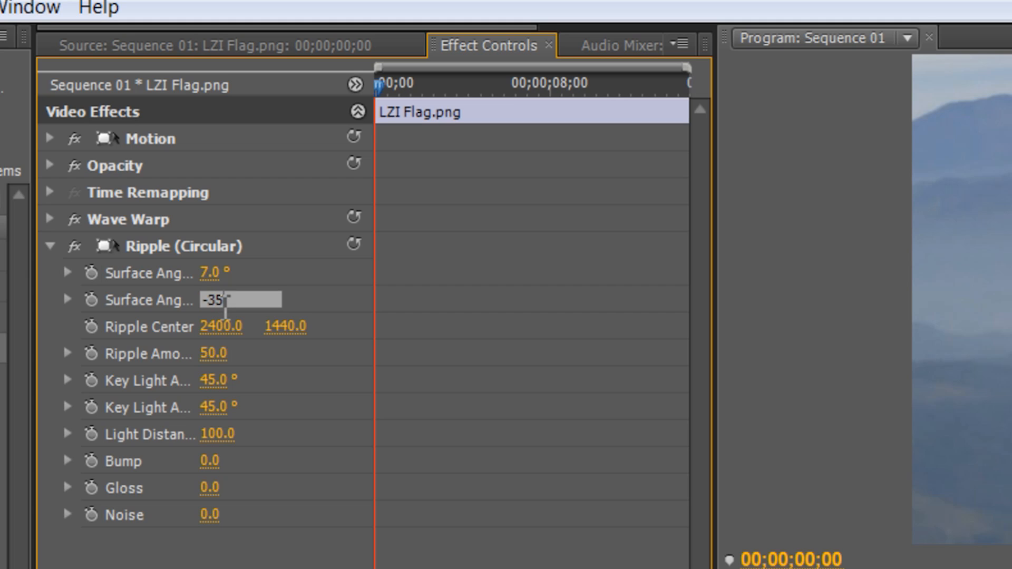
# Enable keyframing for Ripple Center and Ripple Amount at the clip's start, and set the Ripple Center to 2000, 2000
pyautogui.click(92, 350)
pyautogui.click(92, 329)
pyautogui.click(220, 326)
pyautogui.write('2000')
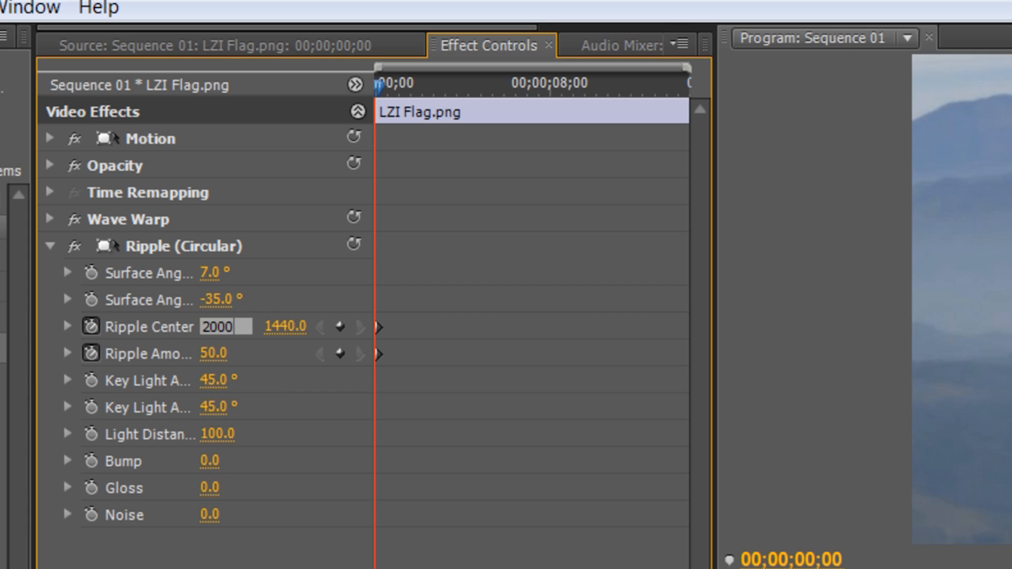
pyautogui.click(297, 327)
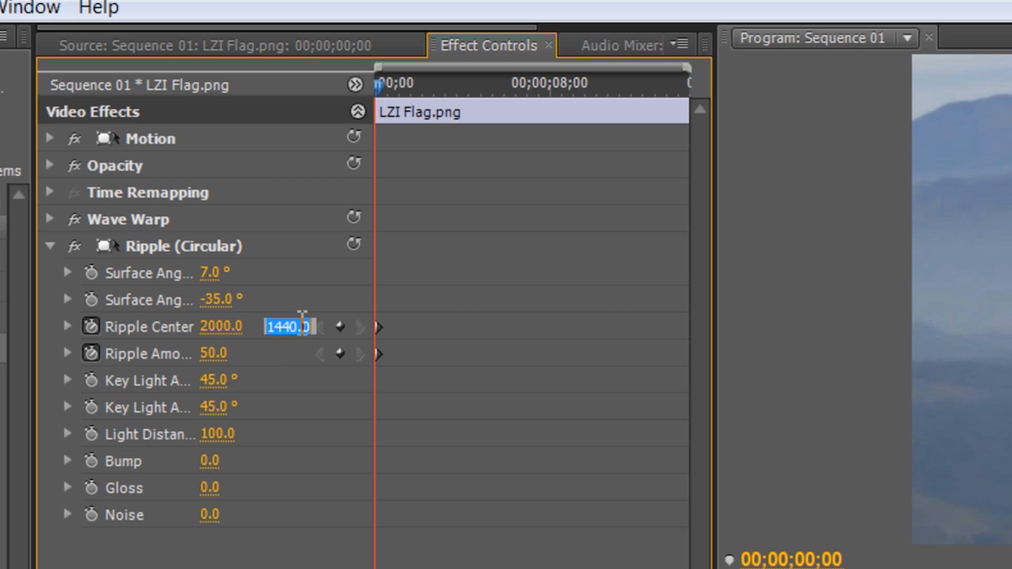
pyautogui.write('2000')
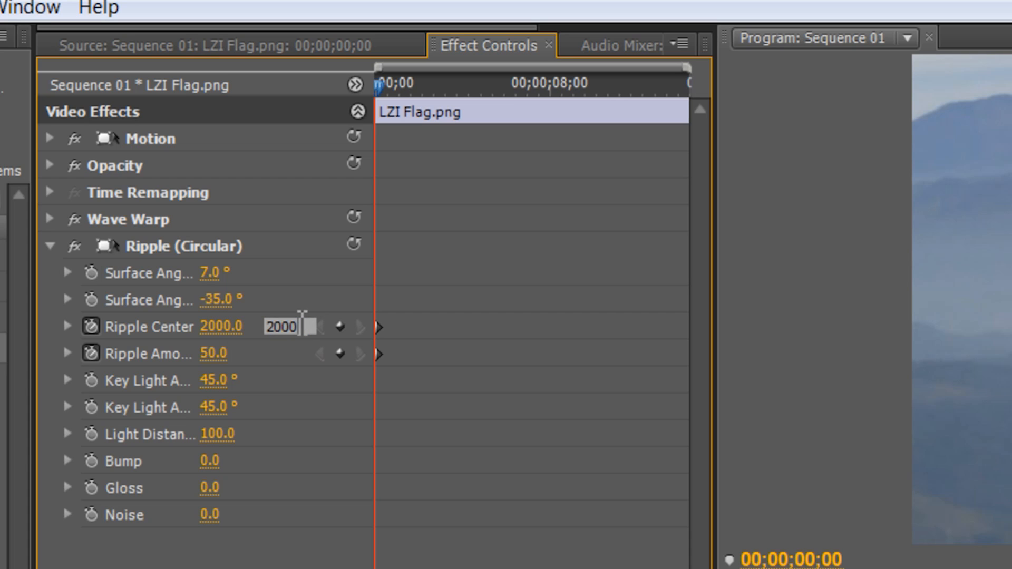
# Set the starting Ripple Amount to 15, and add Ripple Center and Ripple Amount keyframes at 00;00;10;02
pyautogui.click(225, 354)
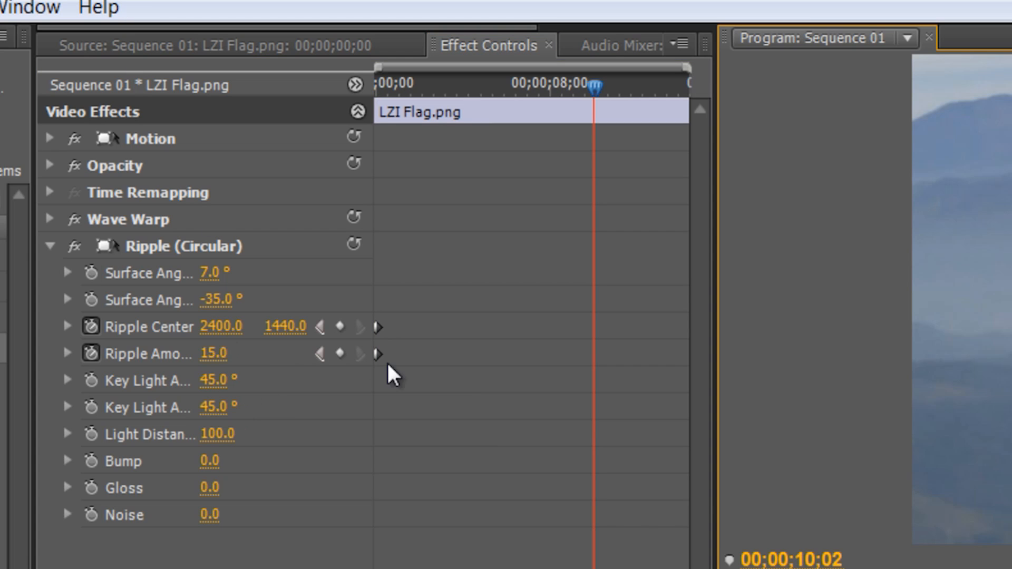
pyautogui.click(341, 329)
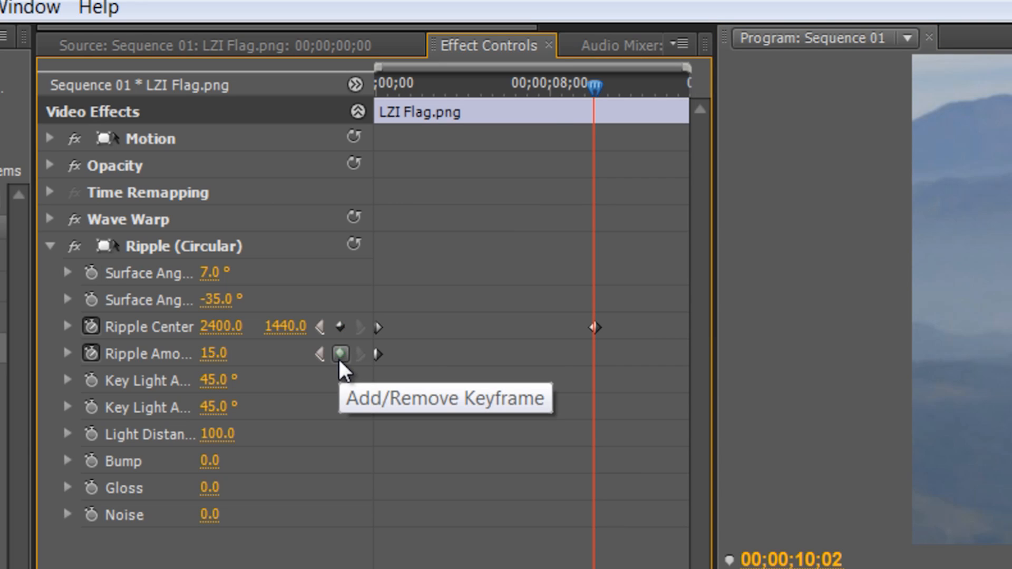
pyautogui.click(340, 354)
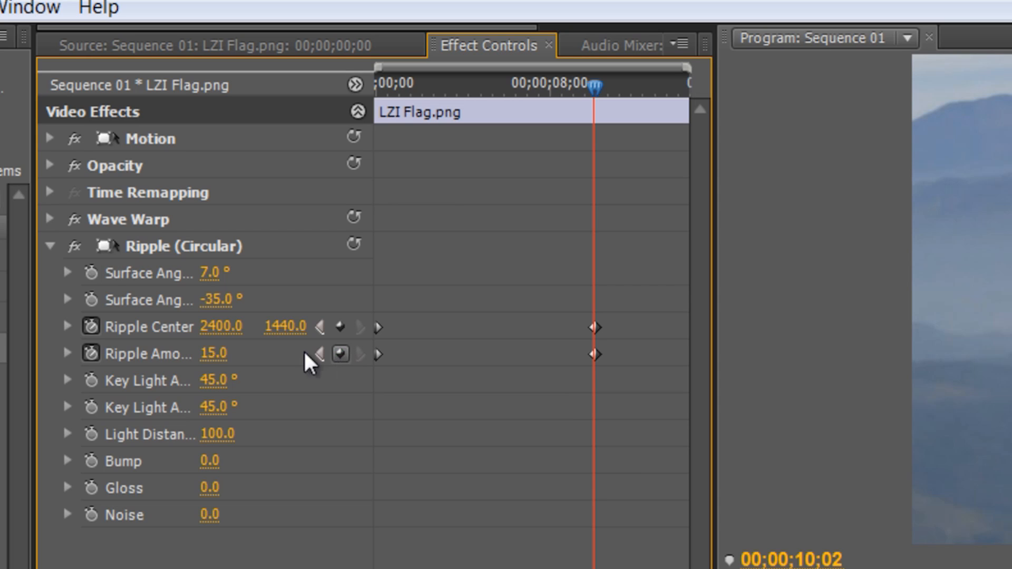
# Set the Ripple Center keyframe at 00;00;10;02 to 3500, 3500
pyautogui.click(232, 327)
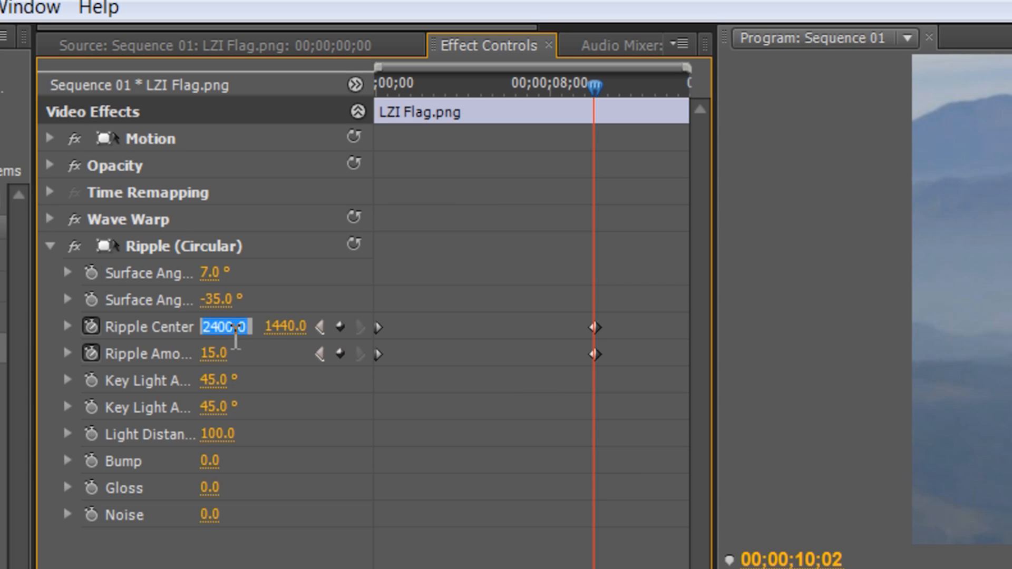
pyautogui.write('350')
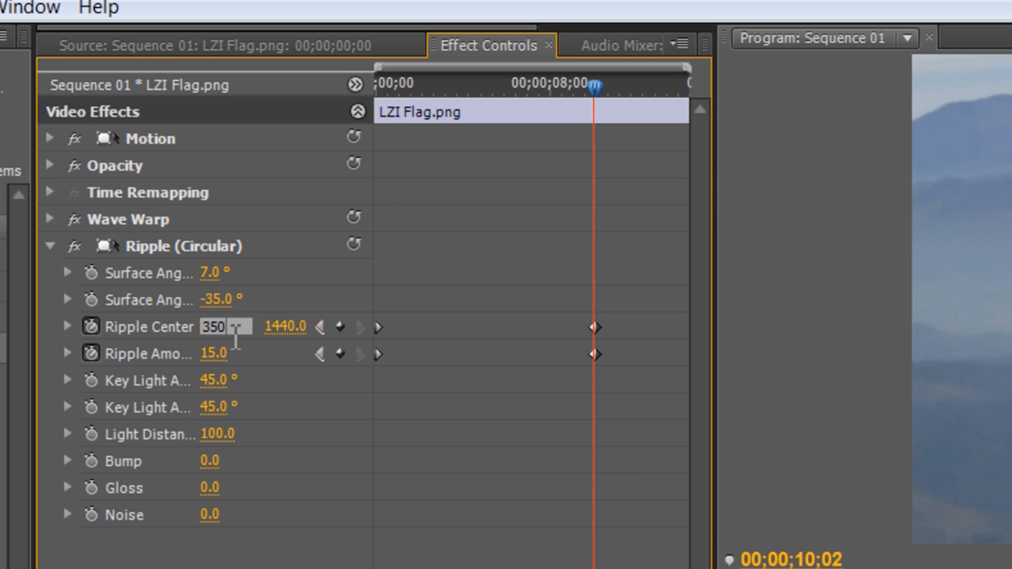
pyautogui.write('0')
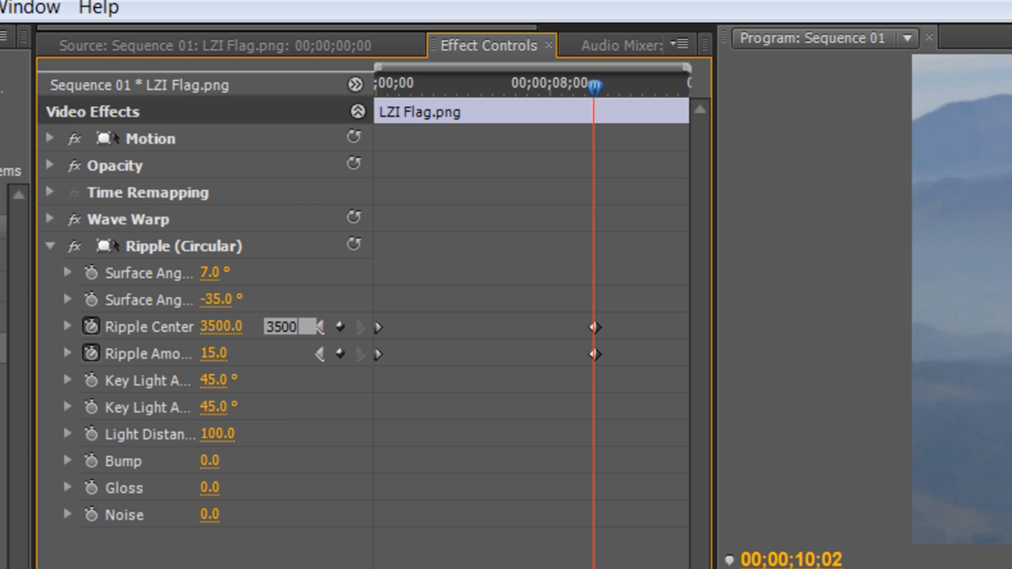
pyautogui.press('Return')
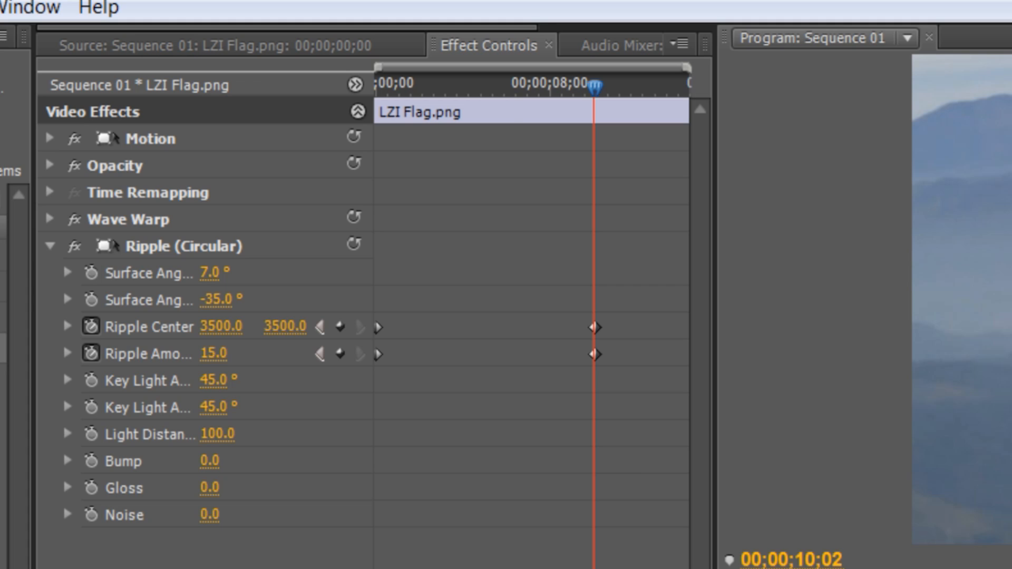
# Add a Ripple Amount keyframe at 00;00;06;11 with a value of 25
pyautogui.click(340, 356)
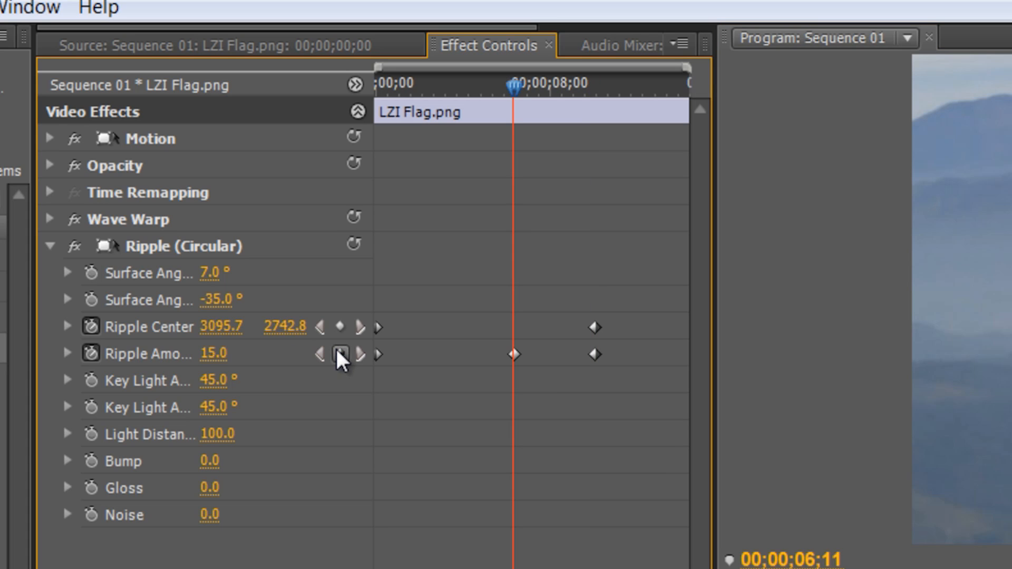
pyautogui.click(216, 354)
pyautogui.write('20')
pyautogui.press('BackSpace')
pyautogui.write('5')
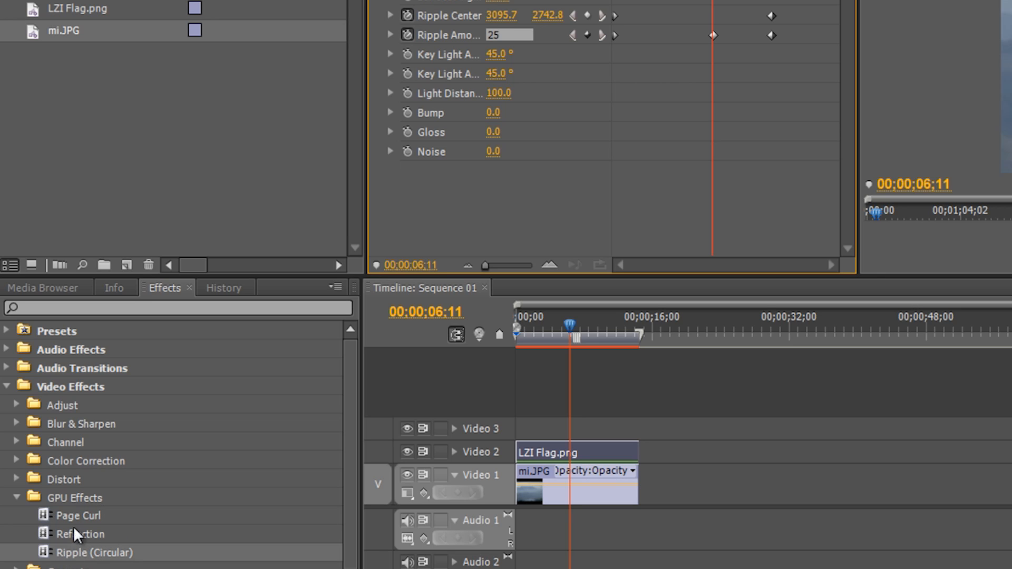
# Apply the Page Curl GPU effect to the LZI Flag.png clip and expand its parameters in place of the Ripple settings
pyautogui.click(56, 517)
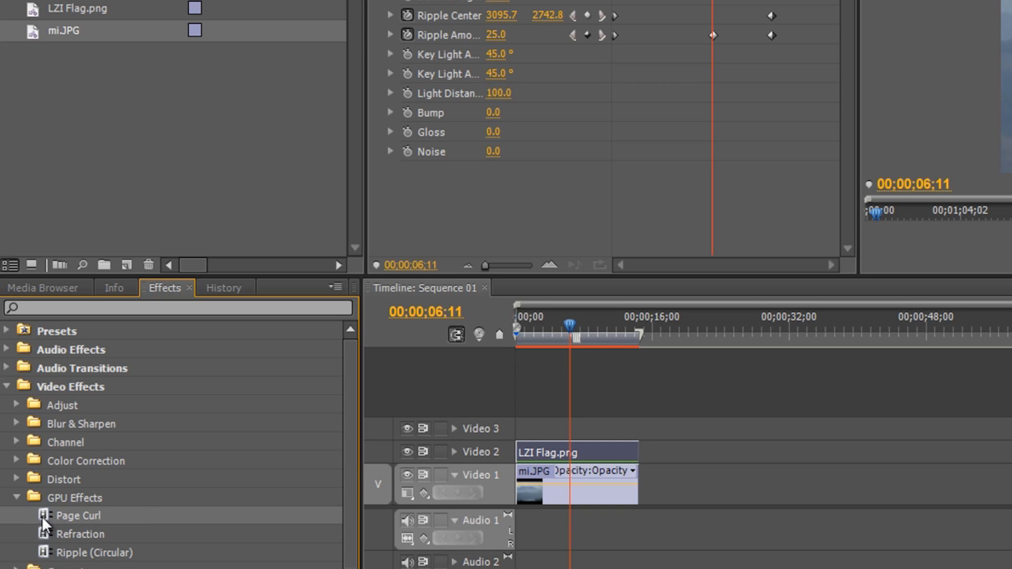
pyautogui.moveTo(42, 517); pyautogui.dragTo(526, 446)
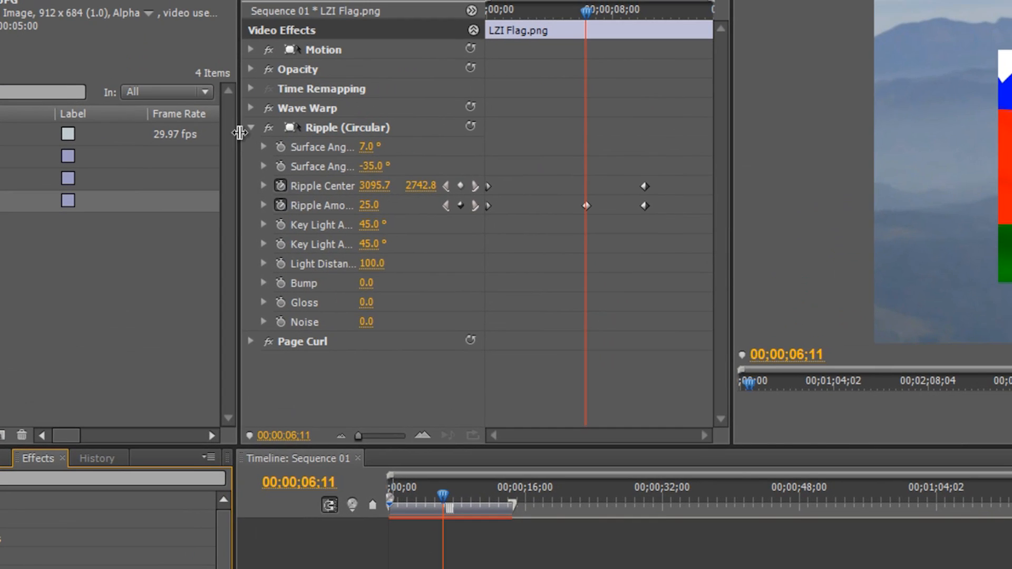
pyautogui.click(250, 127)
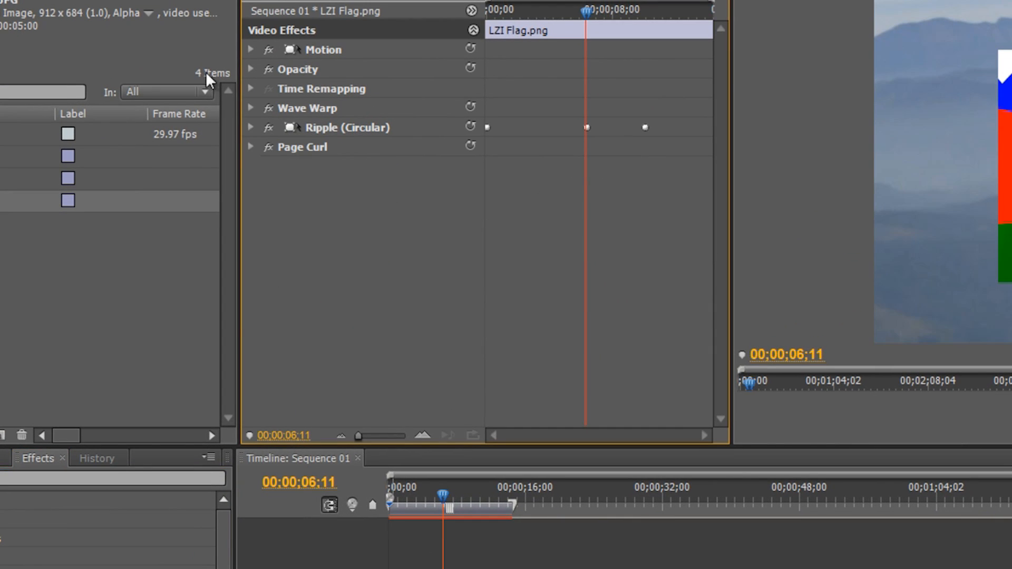
pyautogui.click(251, 147)
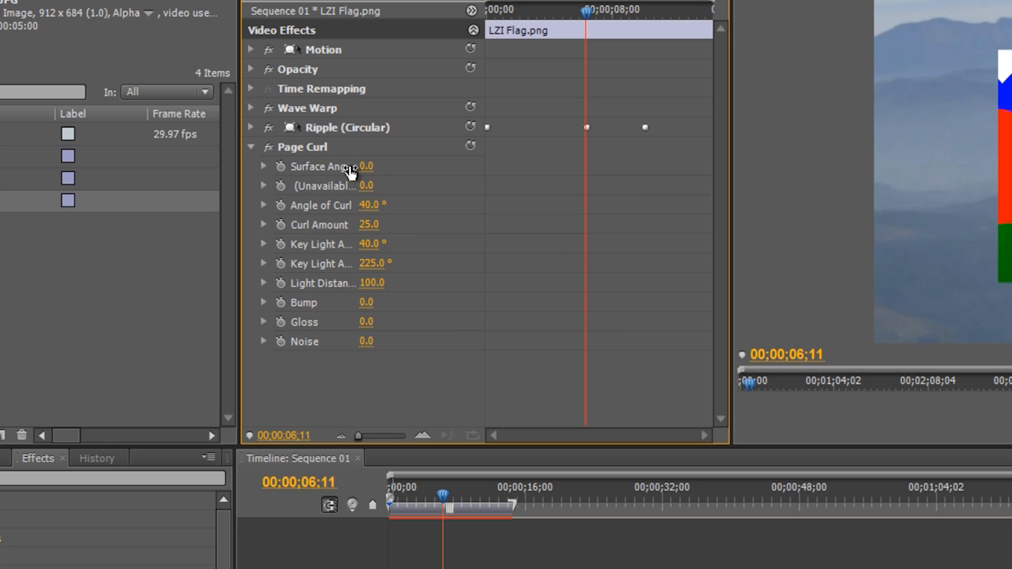
# Set the Page Curl Surface Angle to 1° and the angle parameter labelled Unavailable to -20°
pyautogui.click(366, 166)
pyautogui.write('1')
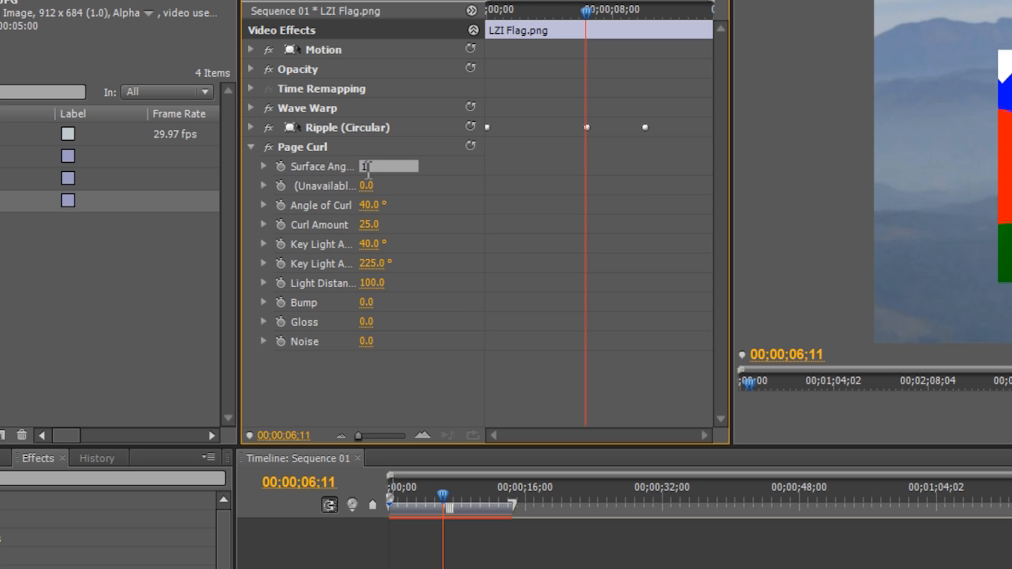
pyautogui.press('Tab')
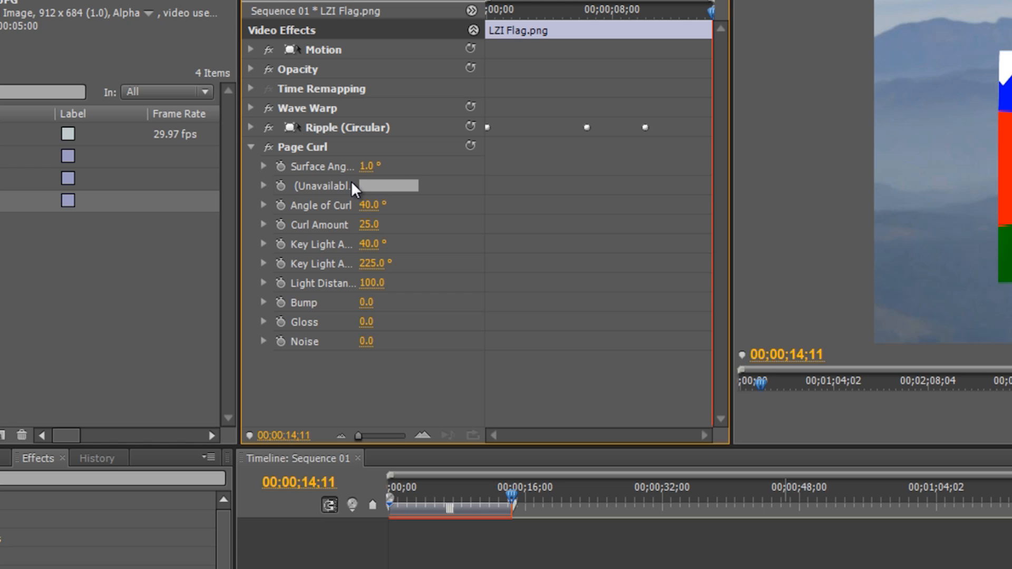
pyautogui.write('-20')
pyautogui.press('Return')
# Set the Page Curl effect's Angle of Curl to 15° and its Curl Amount to 30
pyautogui.click(377, 205)
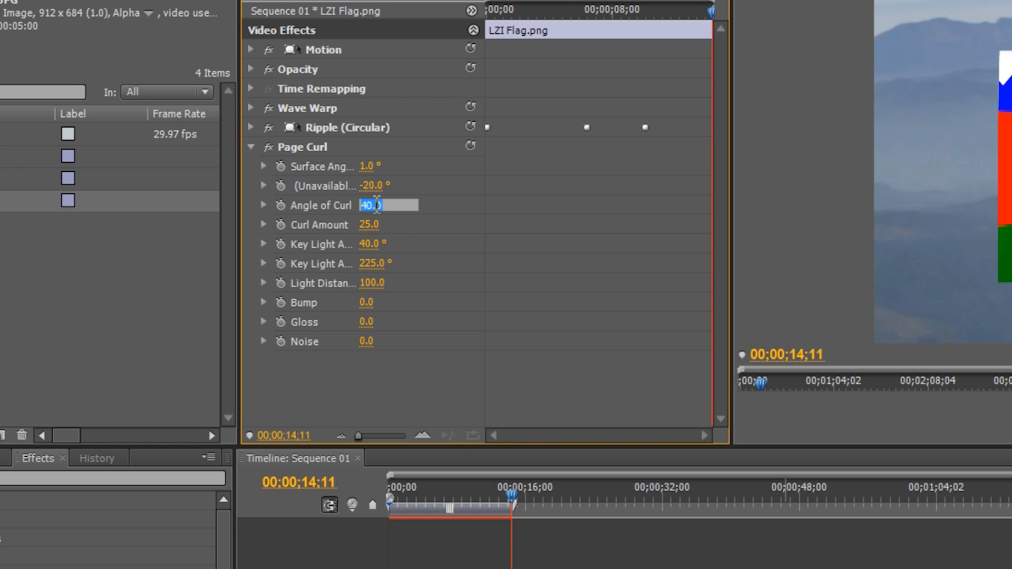
pyautogui.write('15')
pyautogui.click(382, 226)
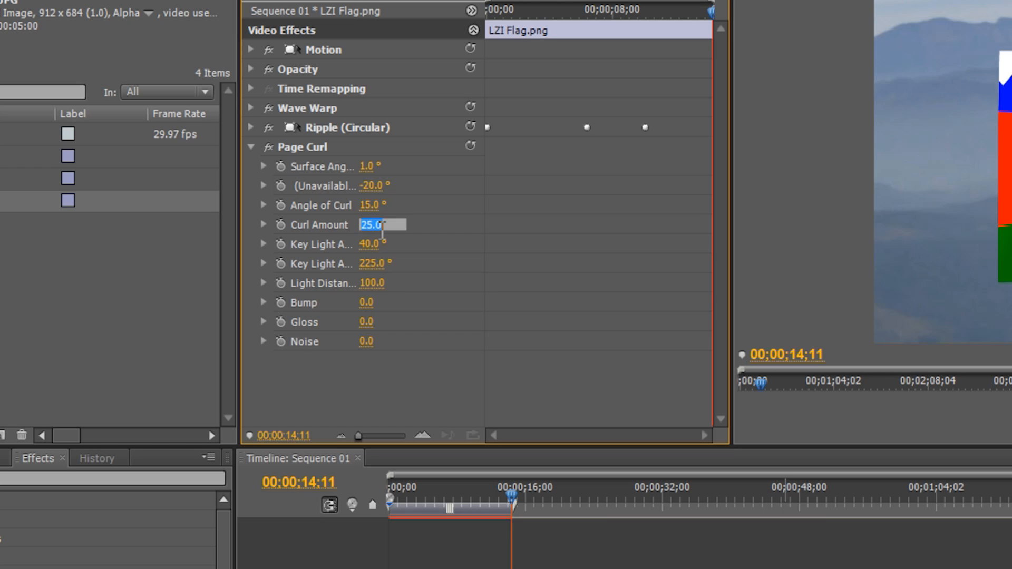
pyautogui.write('30')
pyautogui.press('Return')
# Add keyframes for Page Curl's Unavailable angle and Angle of Curl at the clip's start and at 00;00;10;02
pyautogui.press('Home')
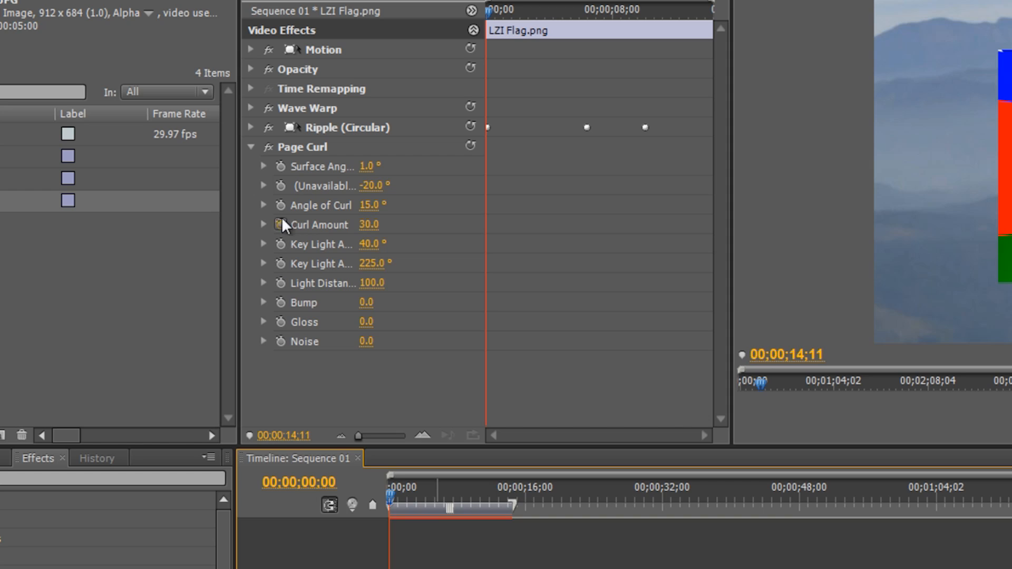
pyautogui.click(280, 185)
pyautogui.click(281, 205)
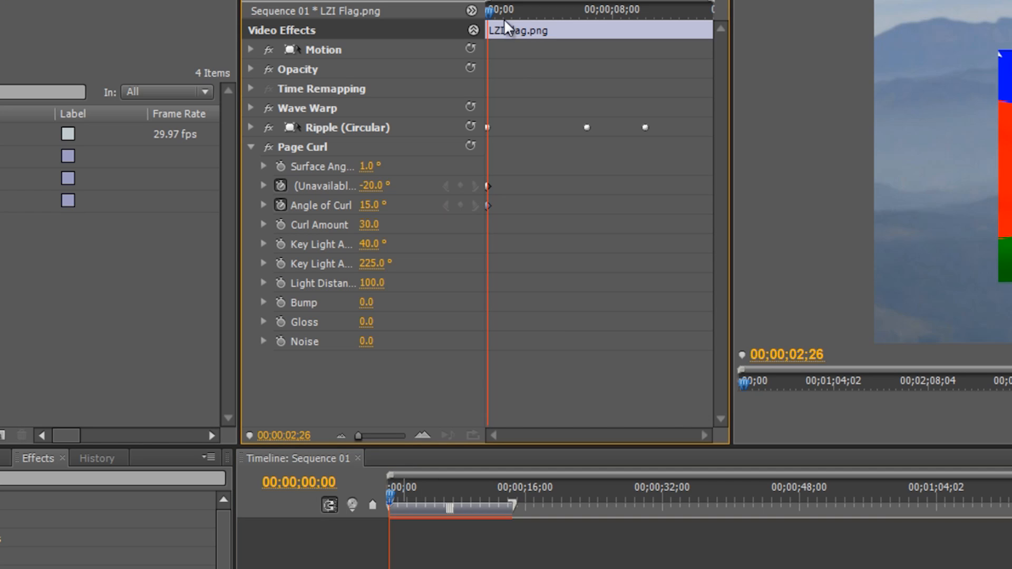
pyautogui.moveTo(492, 12); pyautogui.dragTo(645, 53)
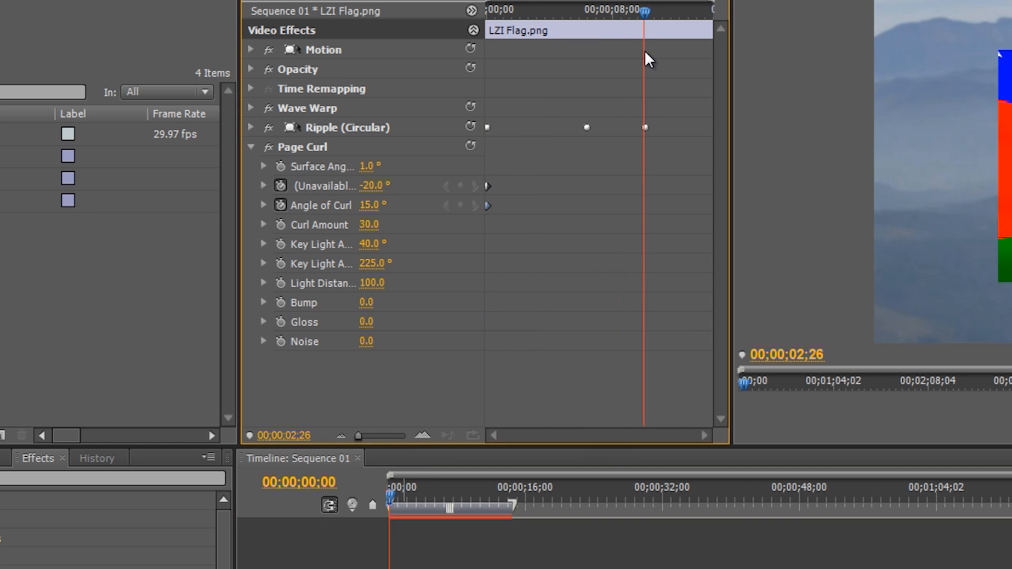
pyautogui.click(461, 186)
pyautogui.click(461, 202)
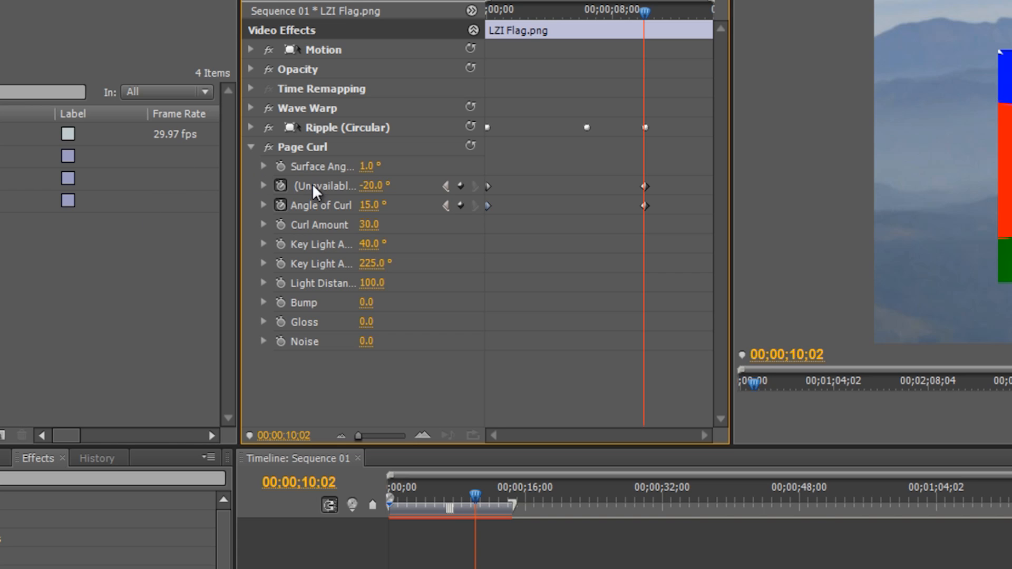
# At the 00;00;10;02 keyframes, set Page Curl's Unavailable angle to 0° and change the Angle of Curl to a negative value
pyautogui.click(376, 187)
pyautogui.write('0')
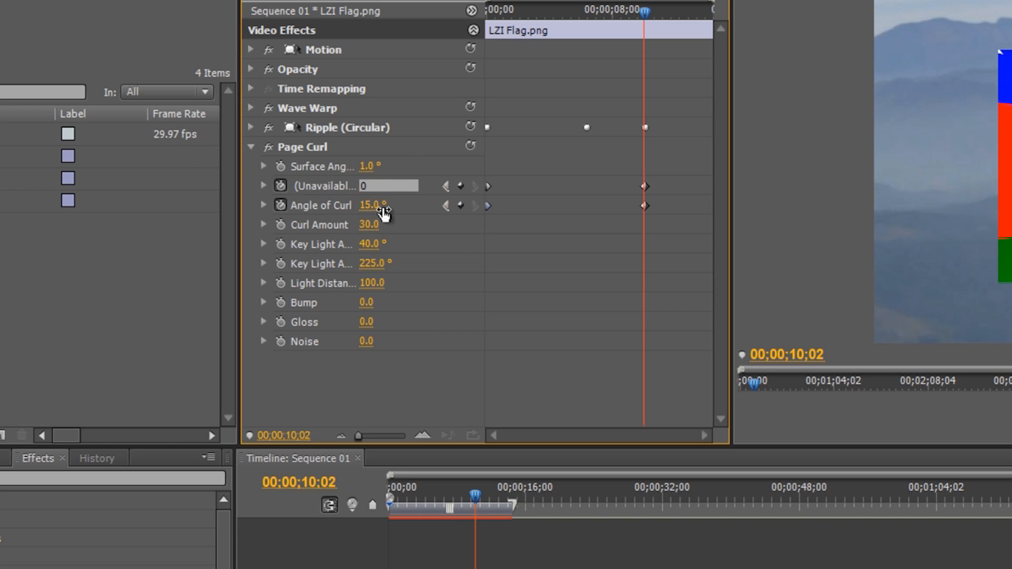
pyautogui.click(373, 206)
pyautogui.click(362, 209)
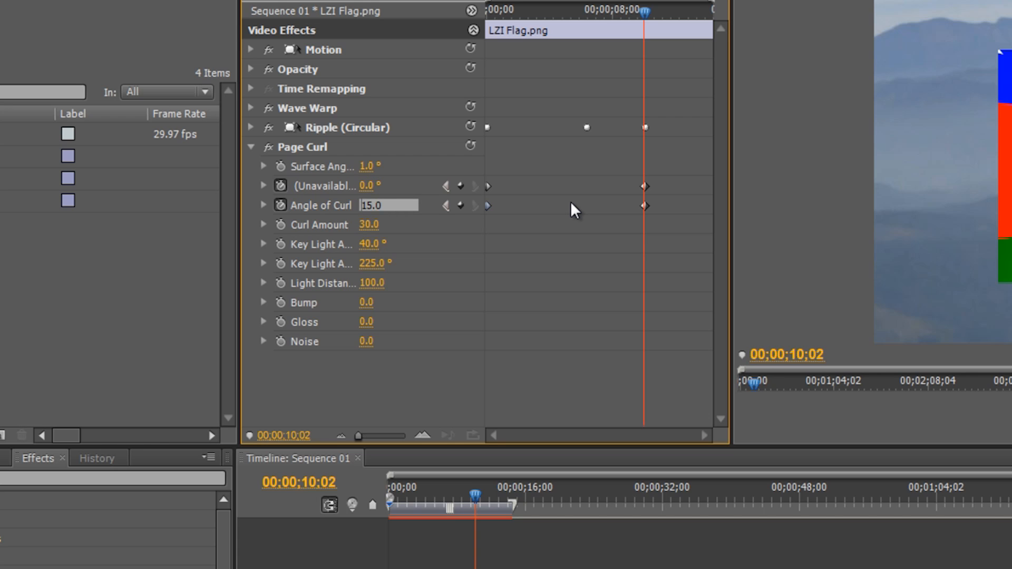
pyautogui.write('-')
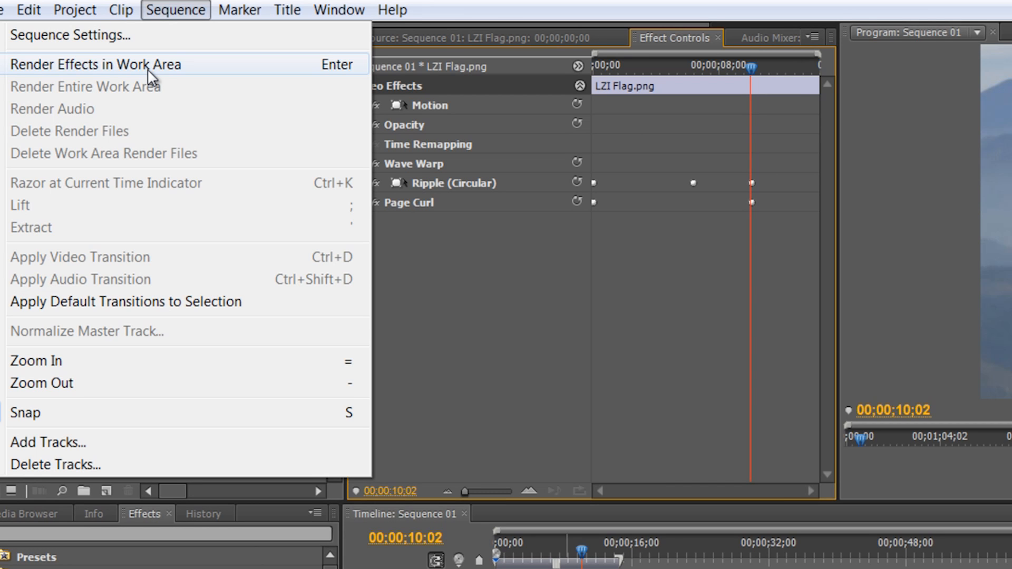
# Render the effects in the work area and play back the flag animation from the start of the sequence
pyautogui.click(147, 69)
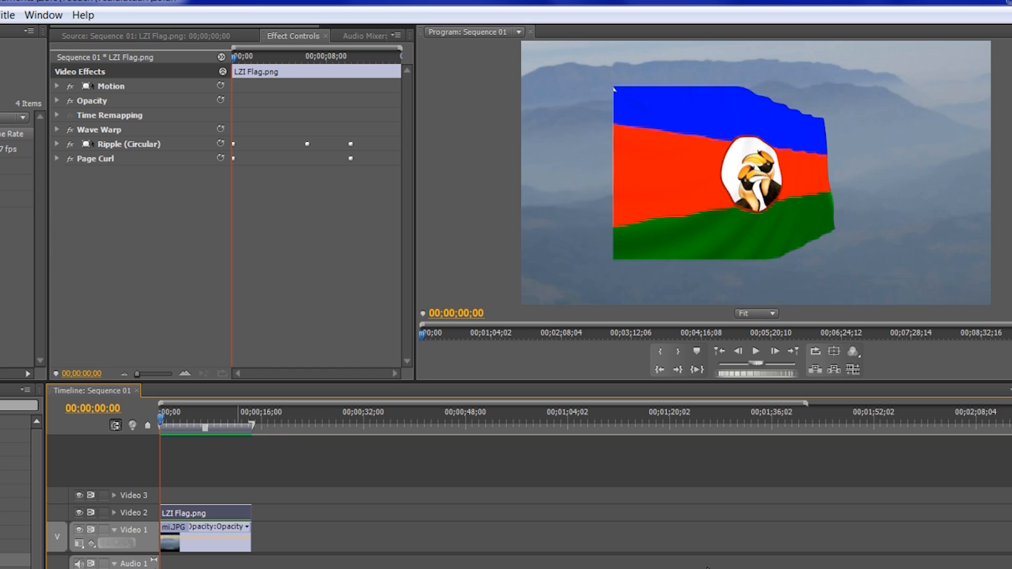
pyautogui.click(615, 89)
pyautogui.press('space')
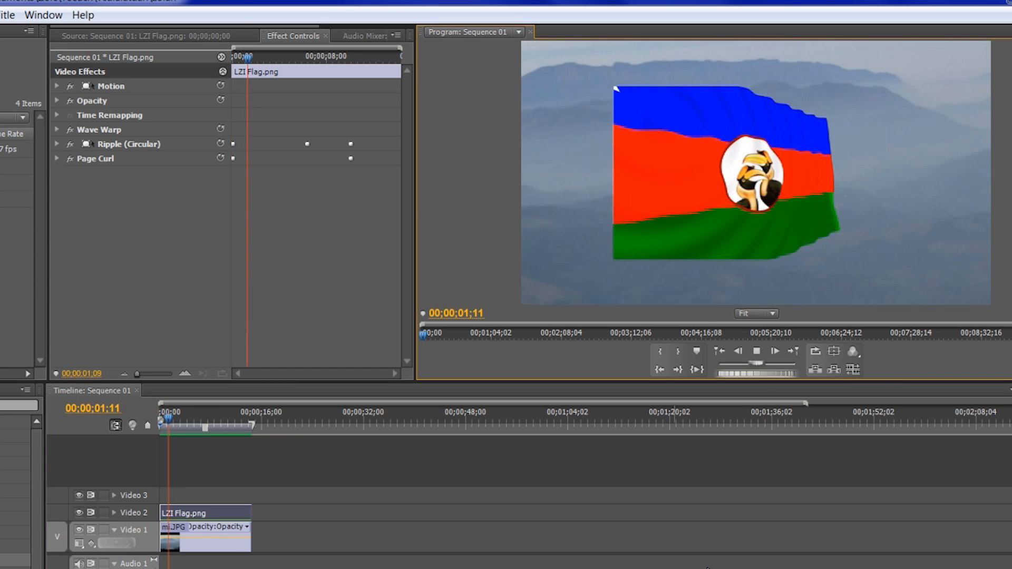